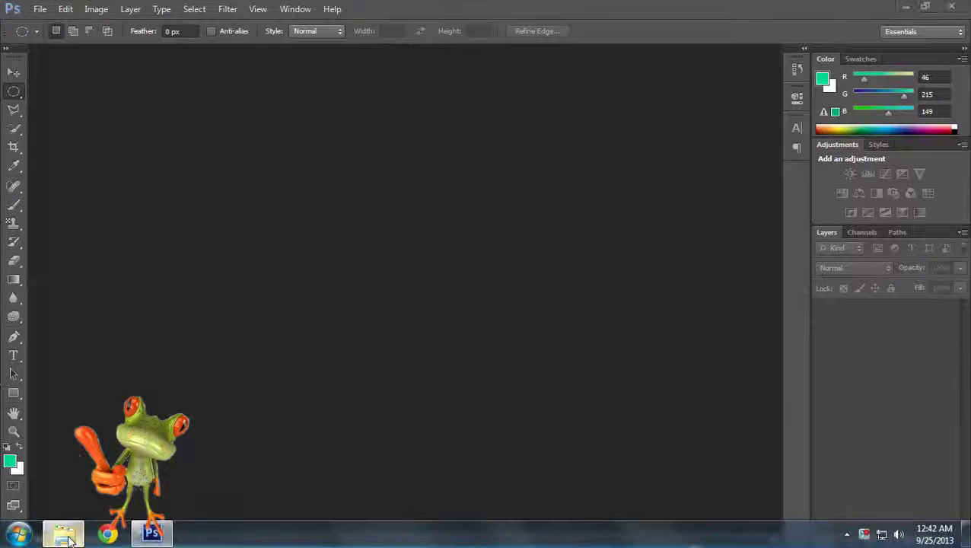
Open photo_manipulation_eye.jpg and photo_manipulation_map.jpg in Photoshop by dragging them from Explorer.
click(63, 532)
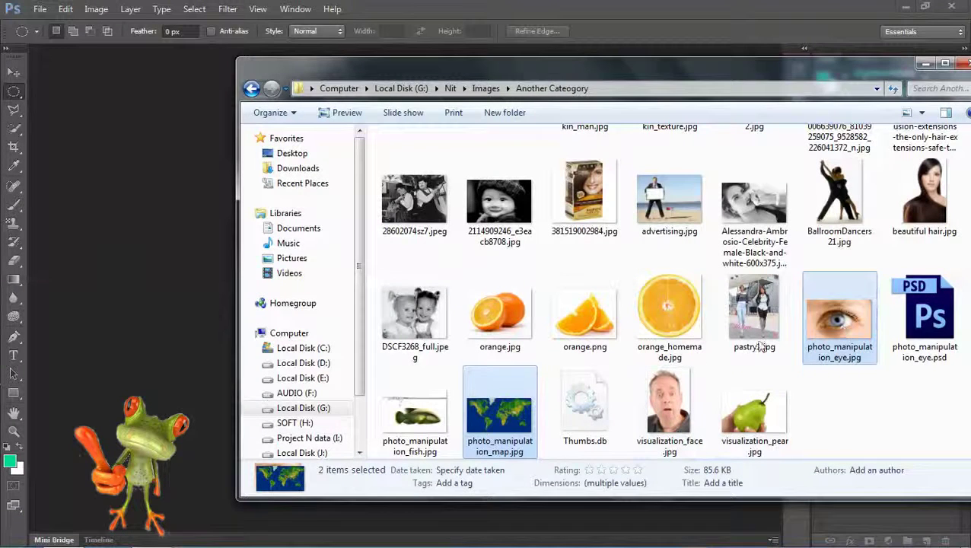
click(520, 293)
click(817, 328)
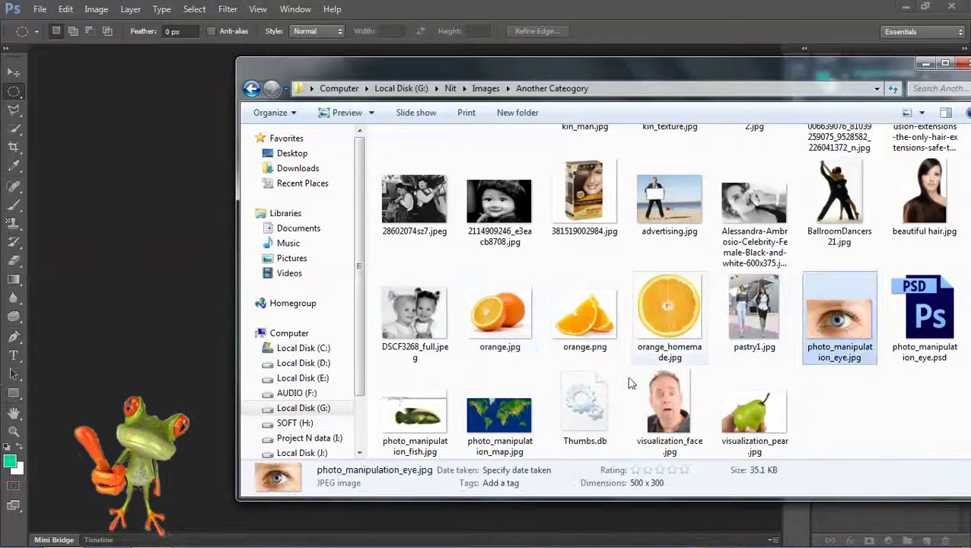
ctrl+click(506, 415)
drag(508, 411, 150, 318)
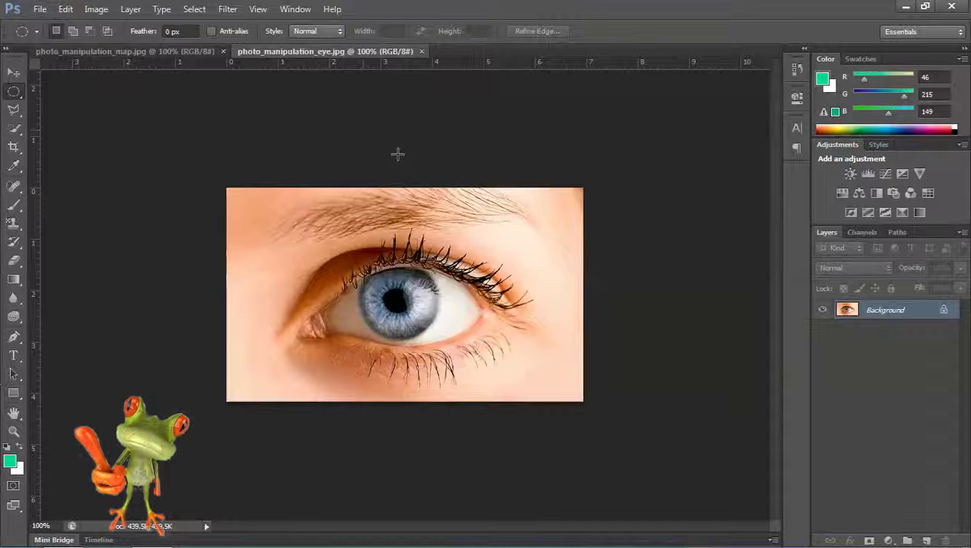
Duplicate the eye photo's Background layer.
right_click(875, 310)
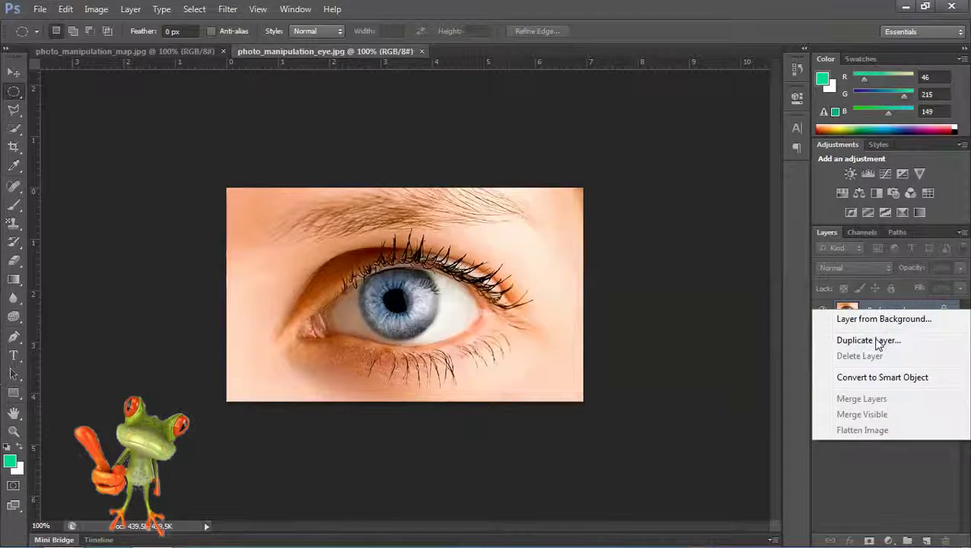
click(877, 342)
click(614, 162)
Desaturate the original Background, check it by toggling the copy, then bring up the map document.
click(885, 329)
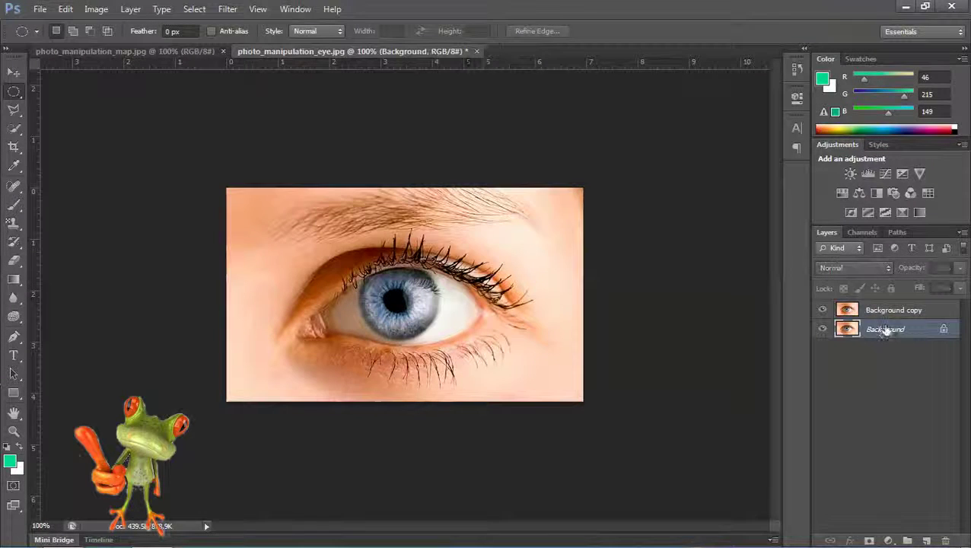
click(96, 9)
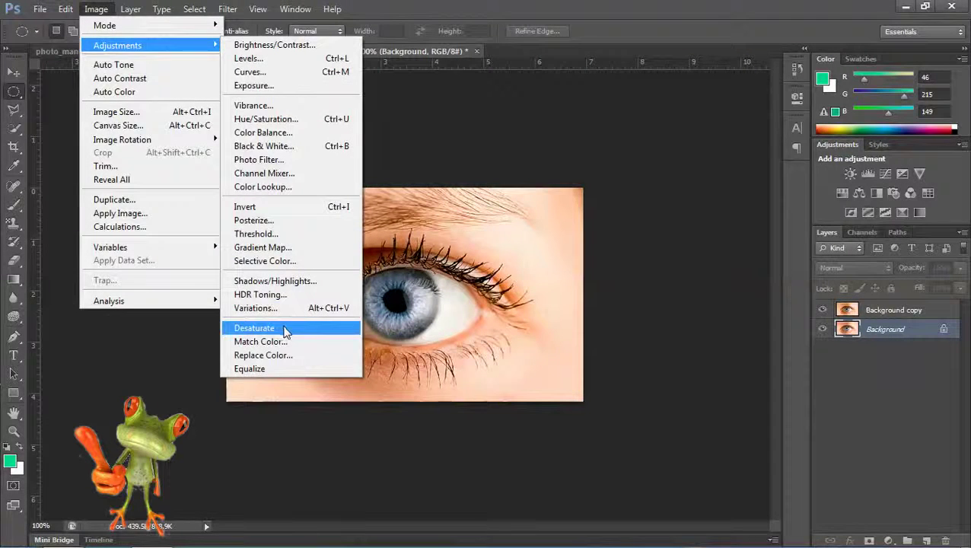
mouse_move(118, 45)
click(283, 329)
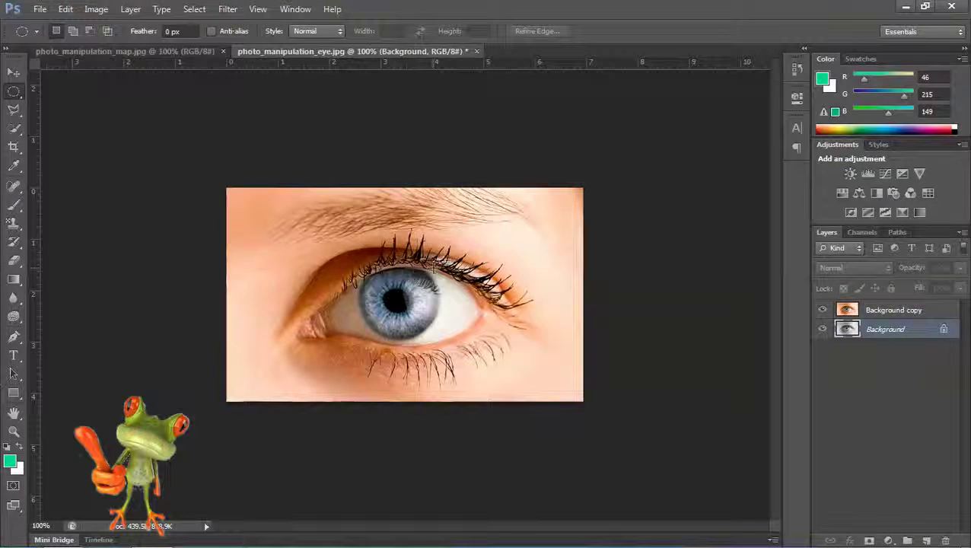
click(821, 311)
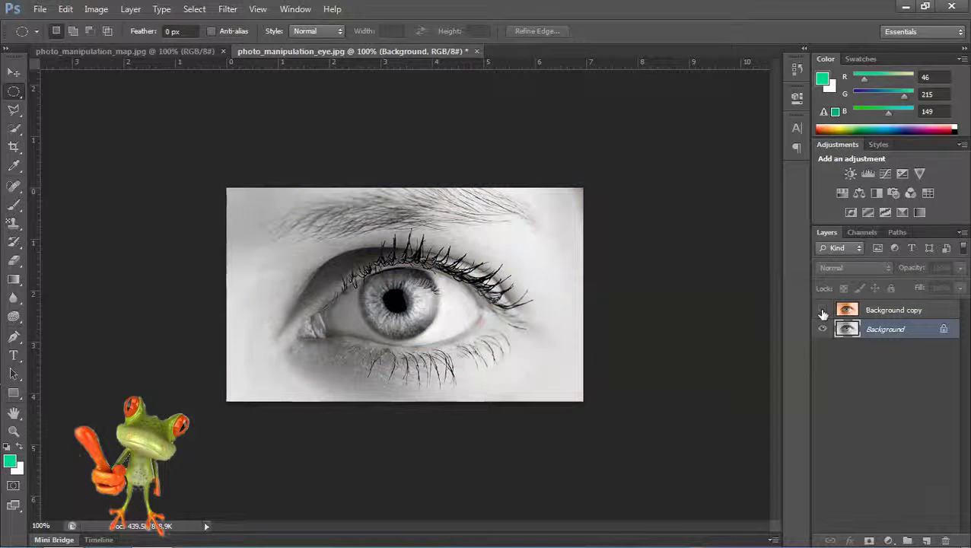
click(822, 310)
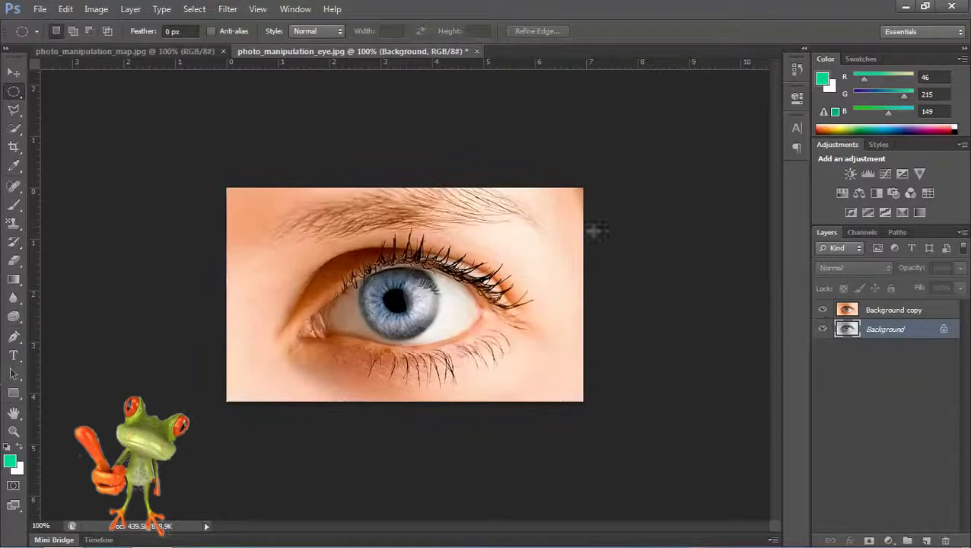
click(121, 52)
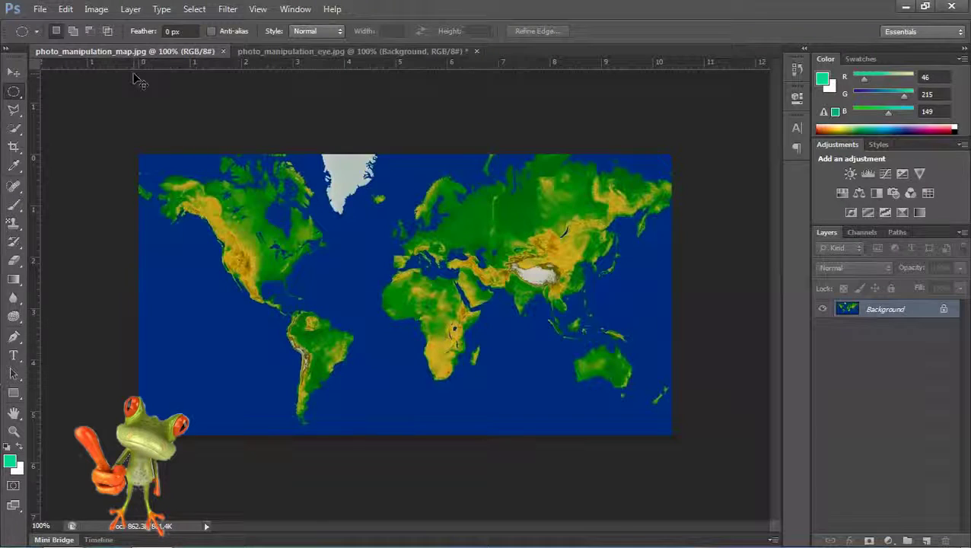
Paste the entire world map into the eye document as a new layer.
key(ctrl+a)
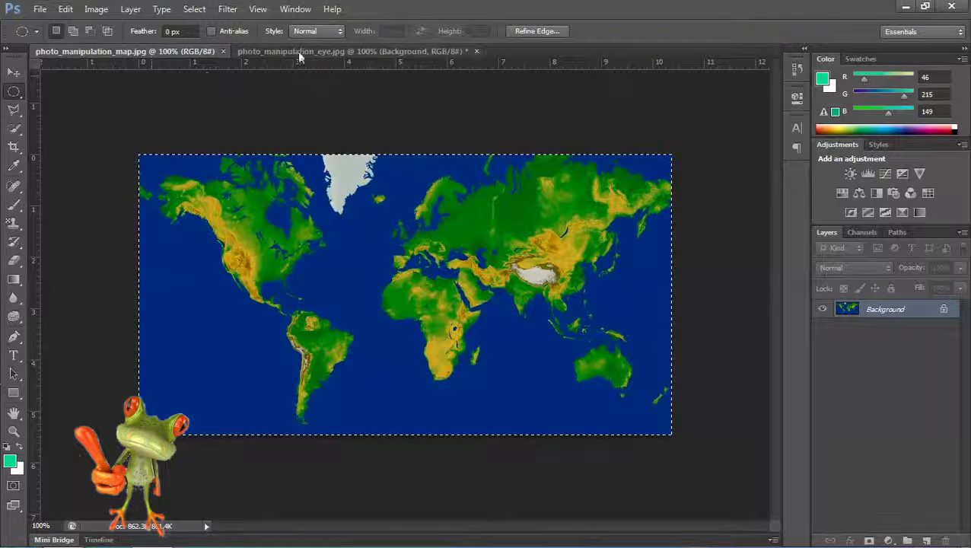
click(302, 52)
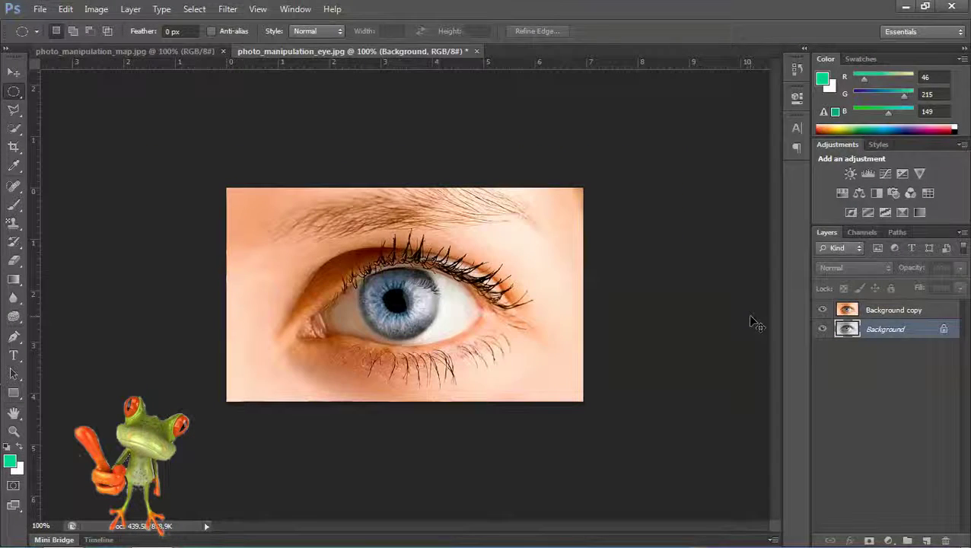
key(ctrl+v)
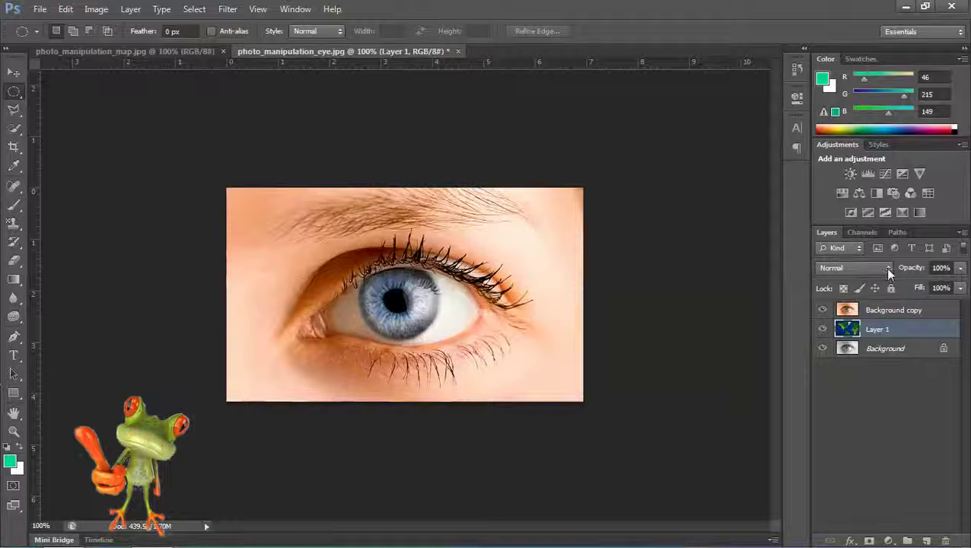
Hide the colour eye copy and set the map Layer 1 blend mode to Soft Light.
click(821, 310)
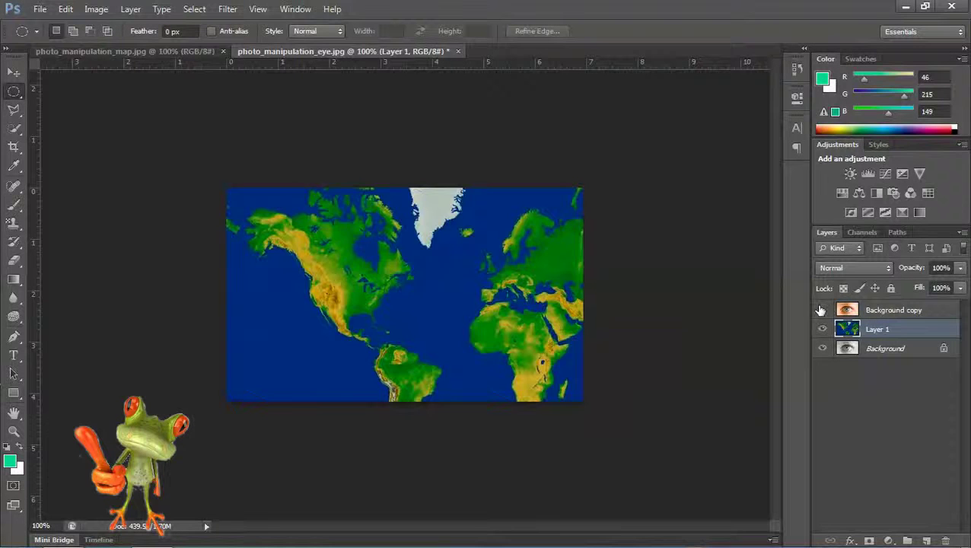
click(881, 267)
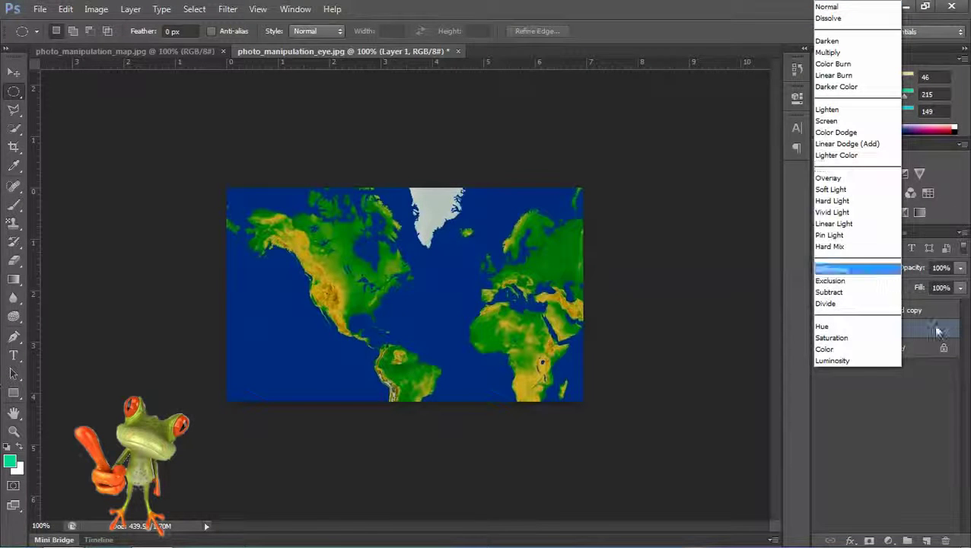
click(937, 331)
click(887, 270)
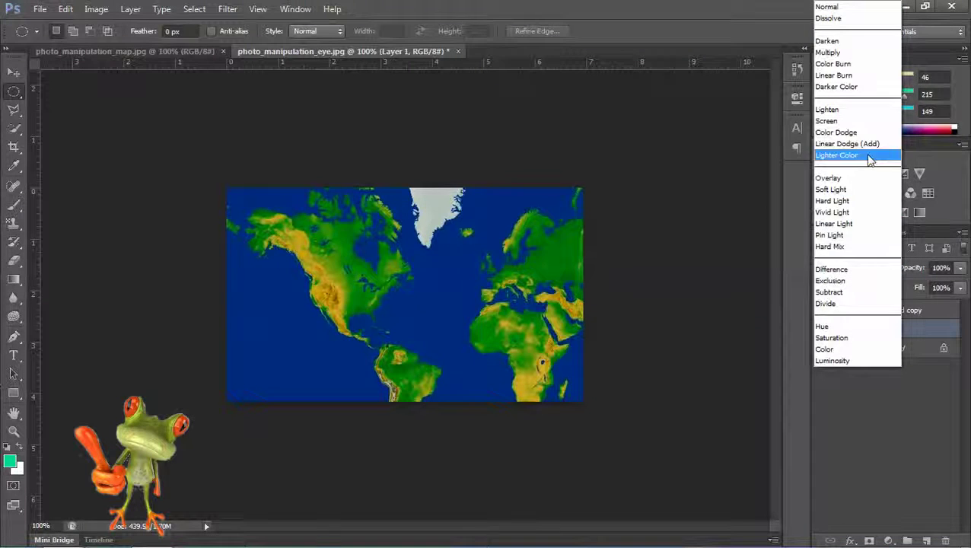
click(858, 190)
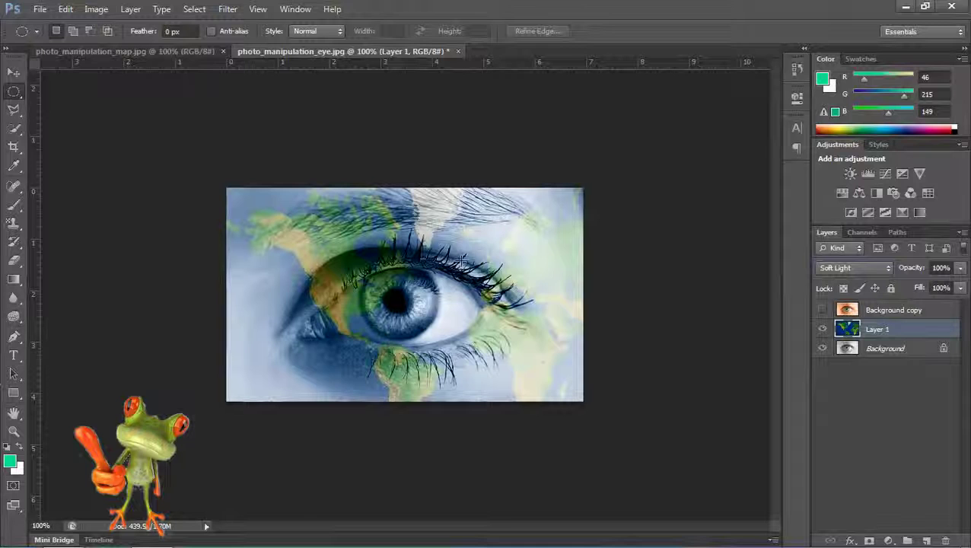
click(836, 314)
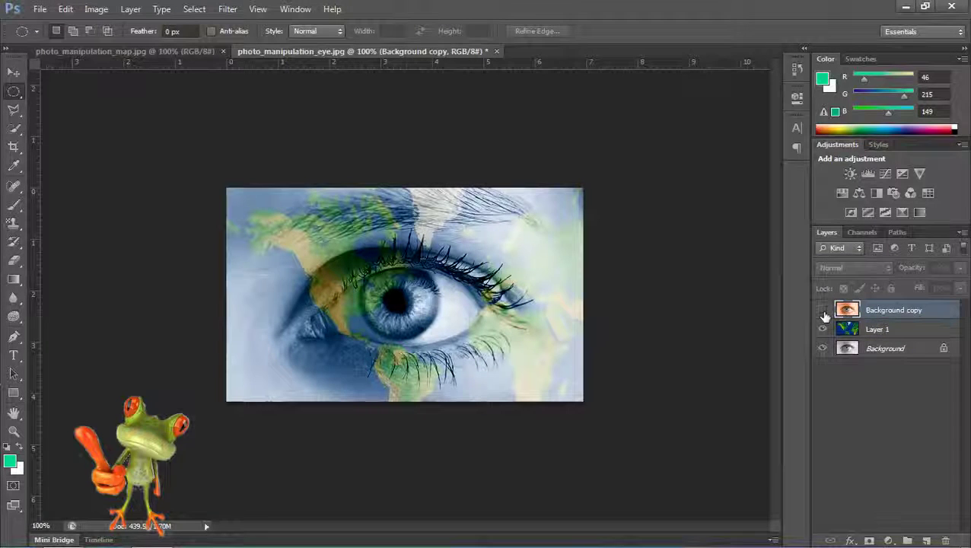
Show the colour eye copy again and begin a Pen path with anchors at the tear duct.
click(823, 312)
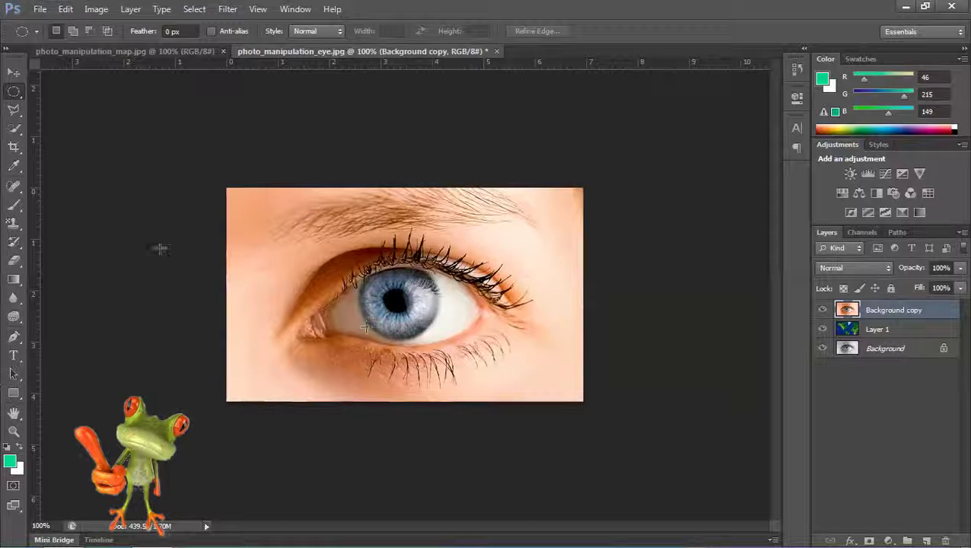
click(14, 335)
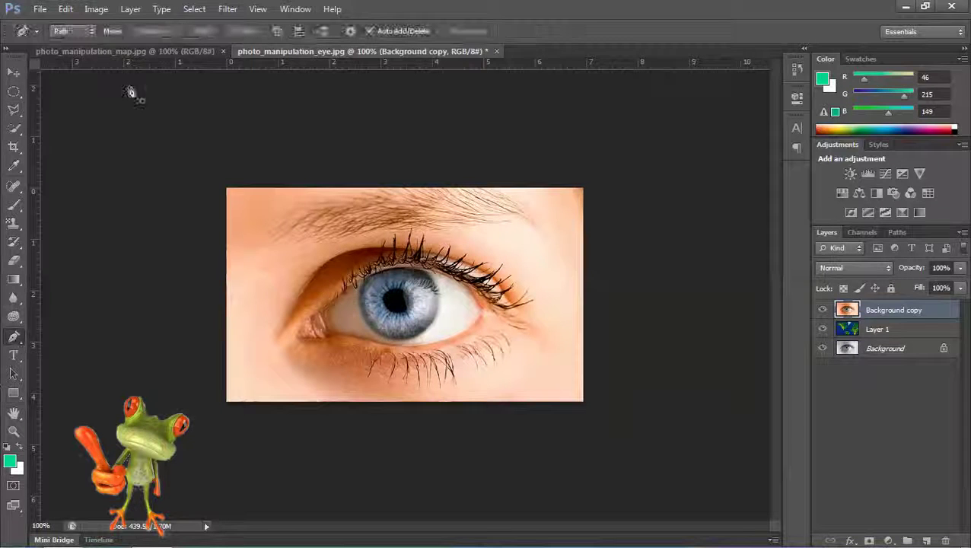
click(72, 31)
click(73, 56)
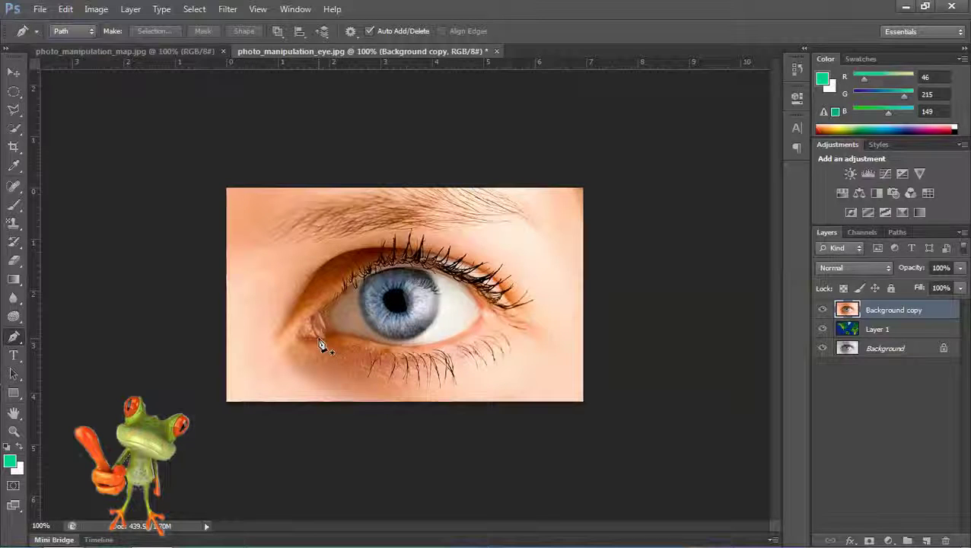
click(318, 339)
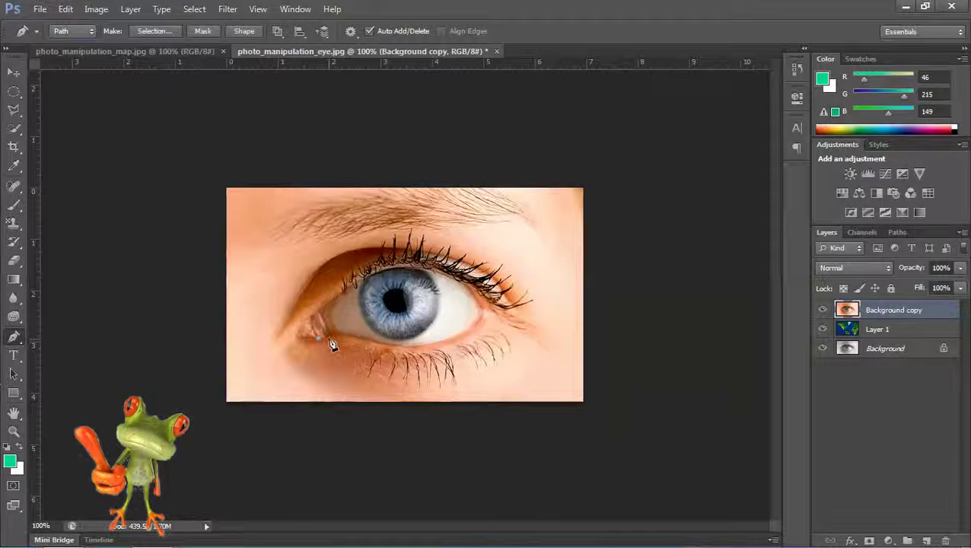
click(313, 316)
click(306, 333)
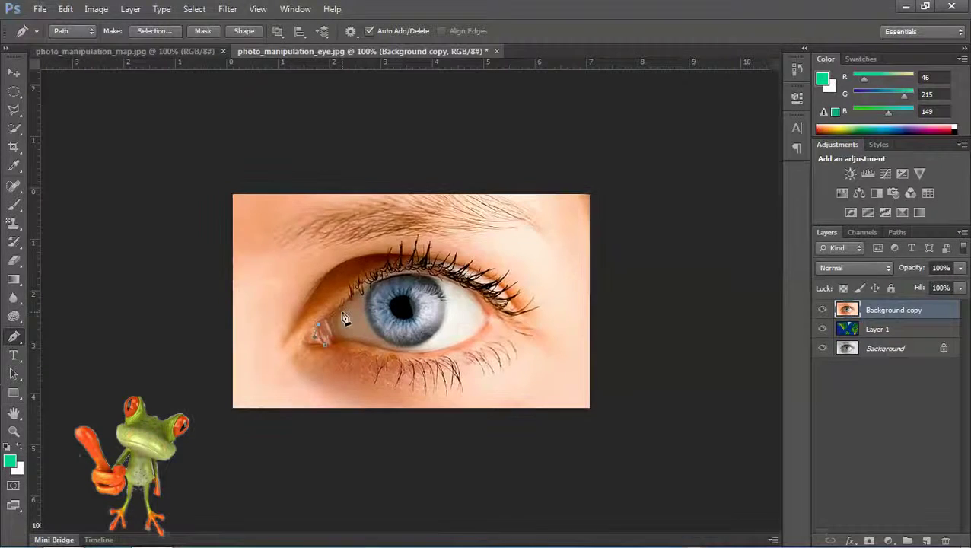
Zoom in on the eye and curve the path along the start of the upper lid.
scroll(344, 317, left, 2)
scroll(344, 318, up, 1)
scroll(346, 318, up, 1)
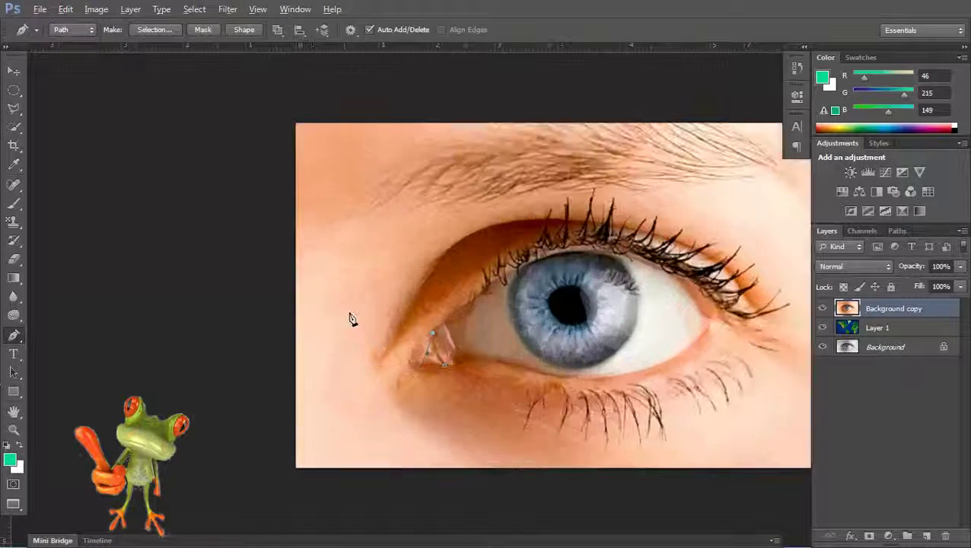
scroll(353, 321, up, 1)
drag(595, 328, 351, 338)
scroll(350, 338, up, 2)
scroll(351, 338, up, 1)
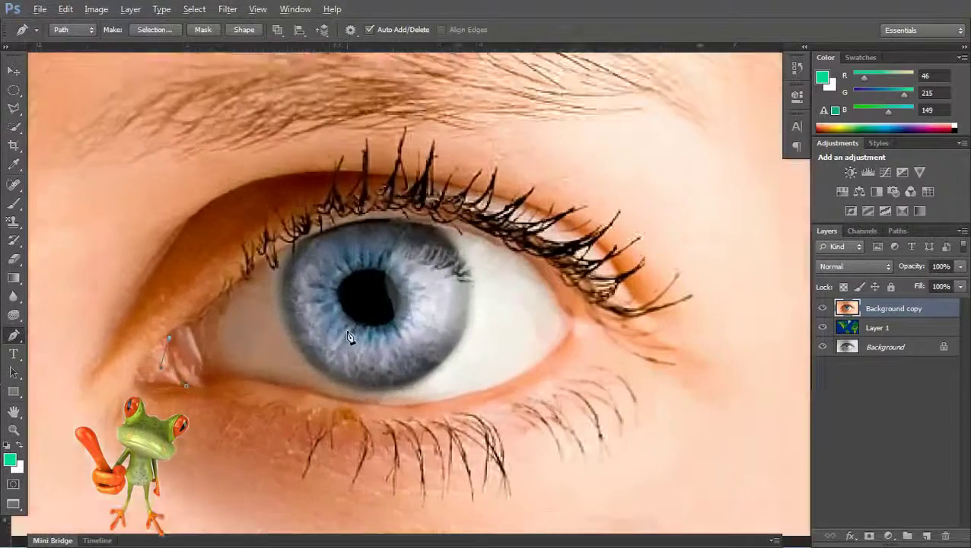
scroll(351, 338, up, 1)
drag(248, 326, 299, 325)
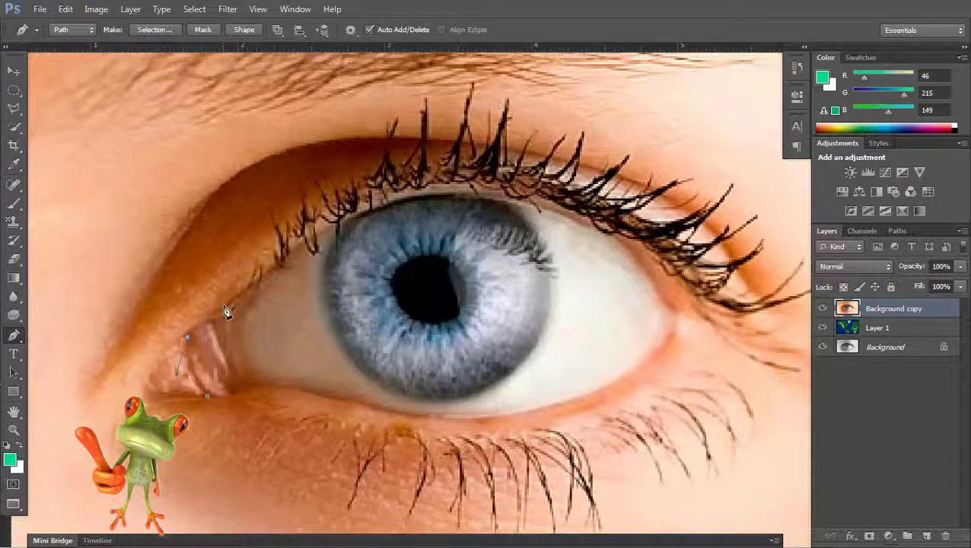
drag(258, 299, 276, 271)
key(ctrl+z)
click(208, 323)
drag(271, 272, 320, 225)
alt+click(271, 274)
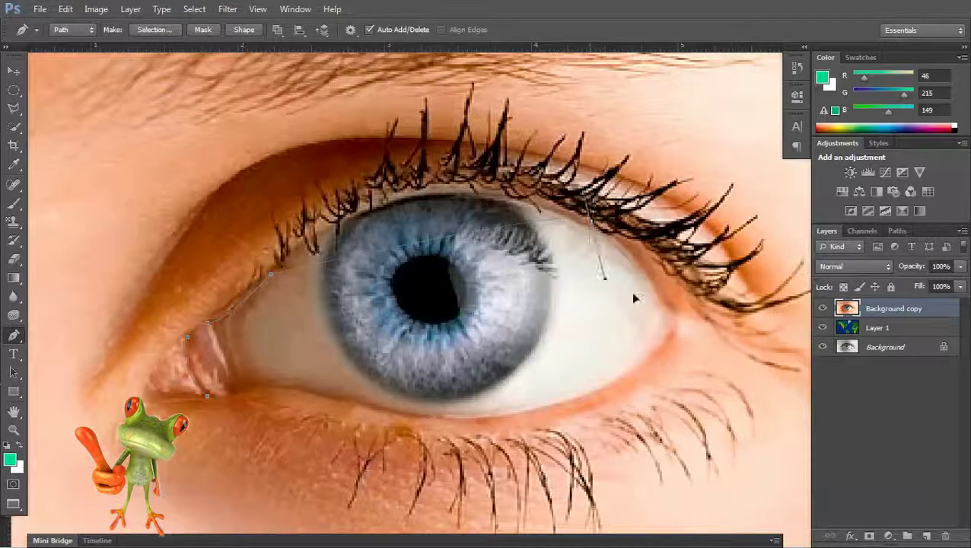
Continue the path over the upper eyelid, round the outer corner, onto the lower lid.
drag(381, 142, 807, 306)
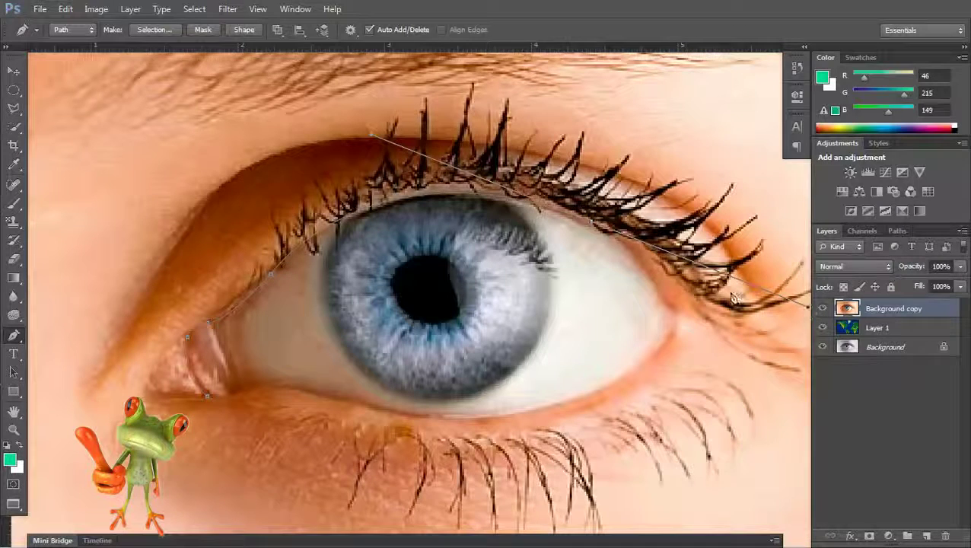
click(592, 223)
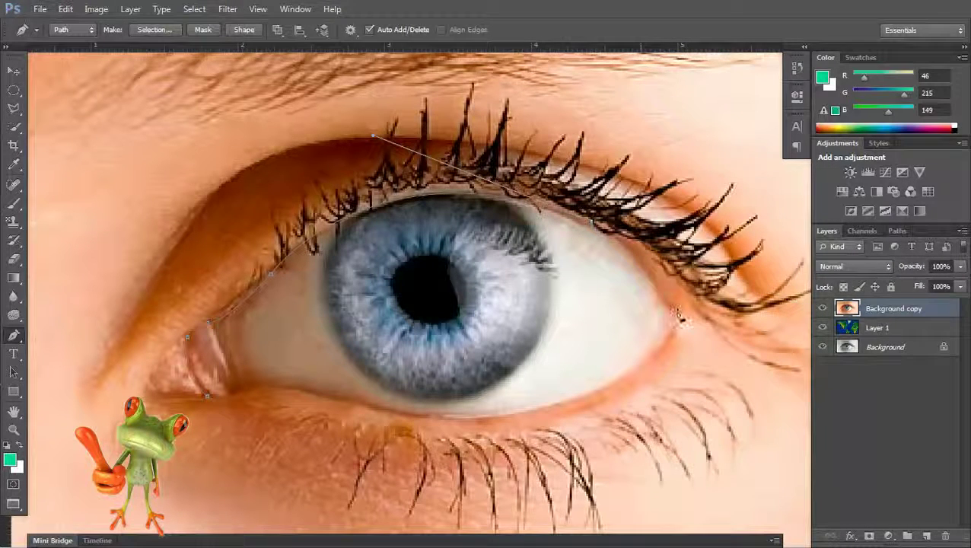
drag(674, 312, 729, 411)
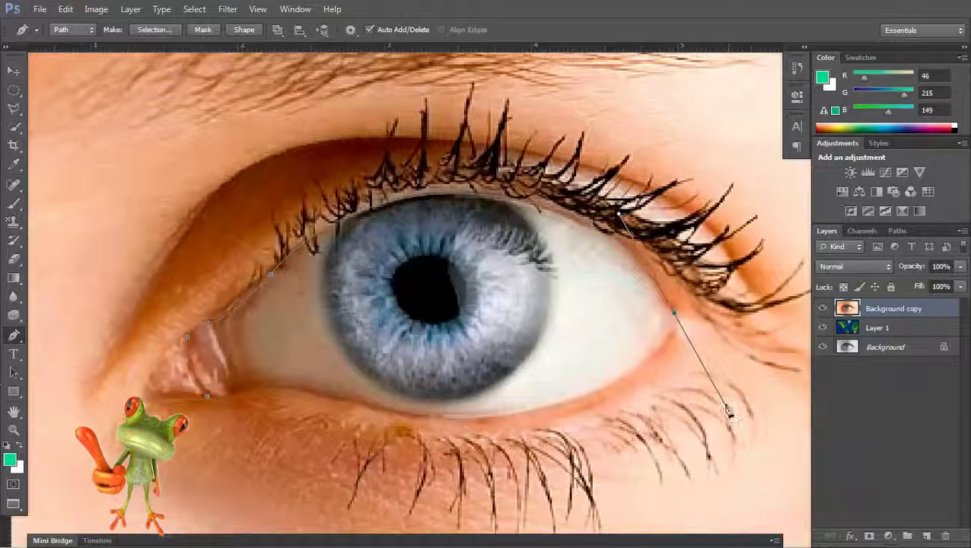
alt+click(675, 315)
mouse_move(545, 408)
mouse_down()
mouse_move(439, 441)
mouse_move(414, 436)
mouse_up()
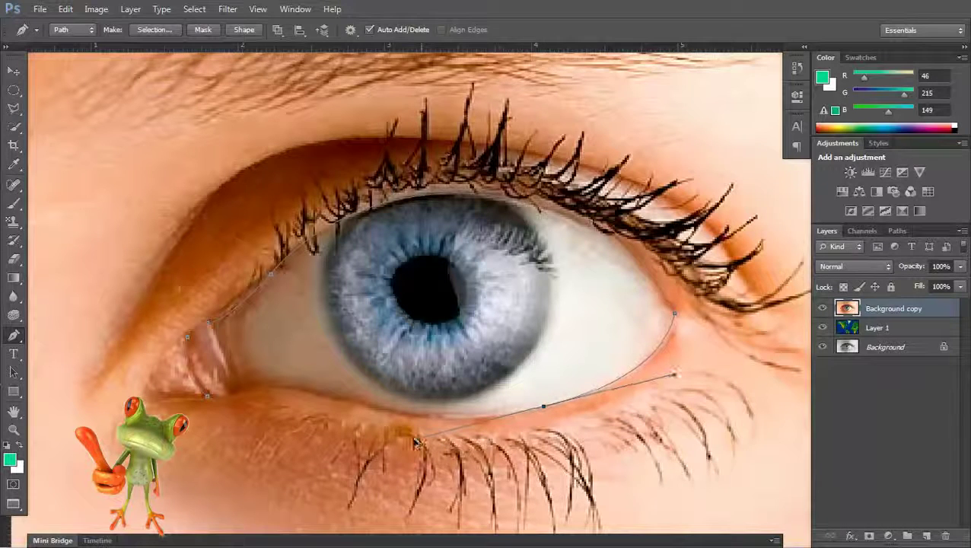
alt+click(544, 407)
Trace the lower lid back to the inner corner, close the path, and load it as a selection.
mouse_move(311, 394)
mouse_down()
mouse_move(106, 343)
mouse_move(165, 351)
mouse_up()
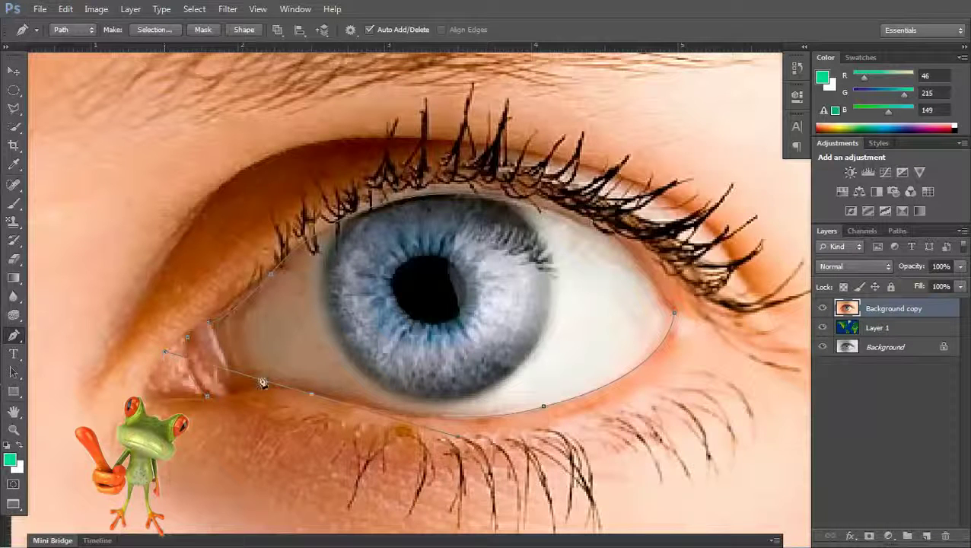
alt+click(312, 394)
key(Delete)
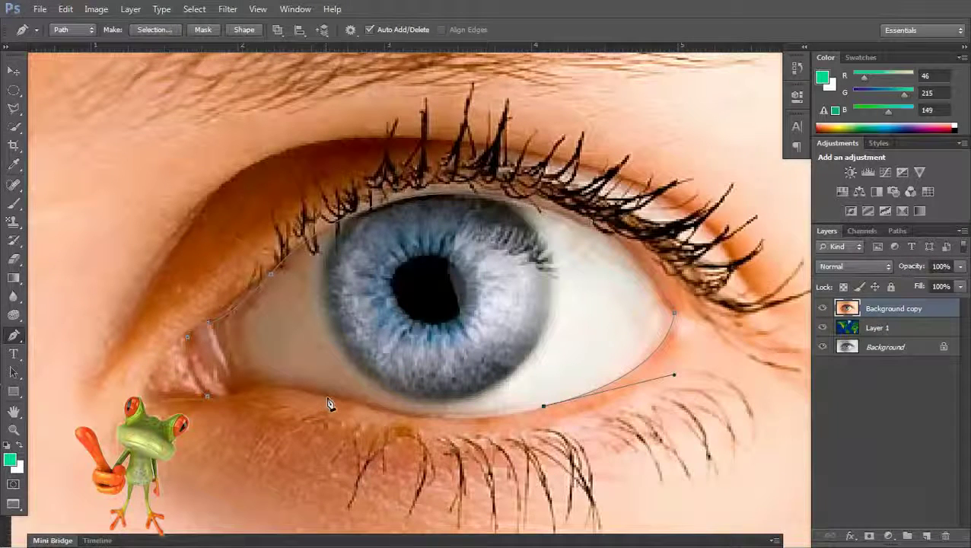
drag(351, 400, 255, 369)
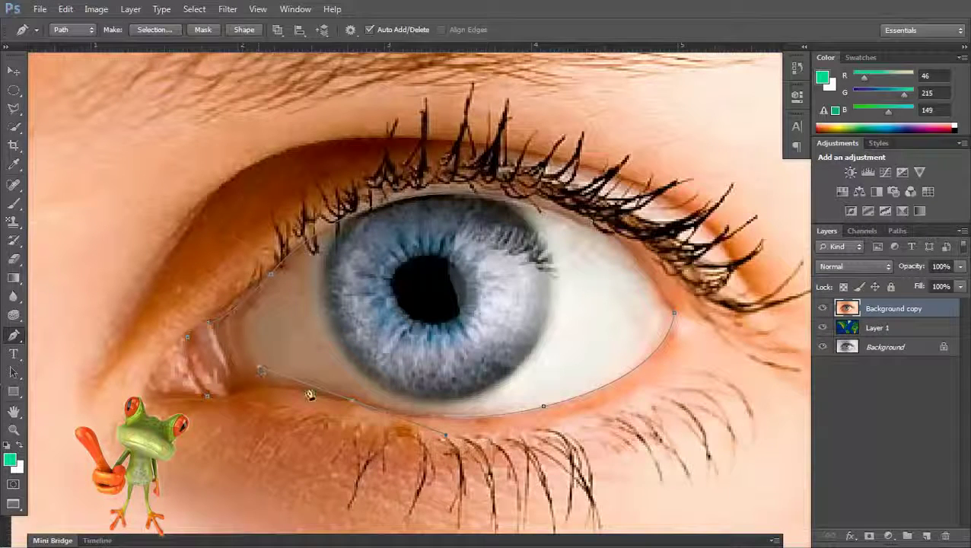
ctrl+click(247, 409)
mouse_move(238, 391)
mouse_down()
mouse_move(216, 417)
mouse_move(199, 408)
mouse_up()
alt+click(238, 392)
click(207, 397)
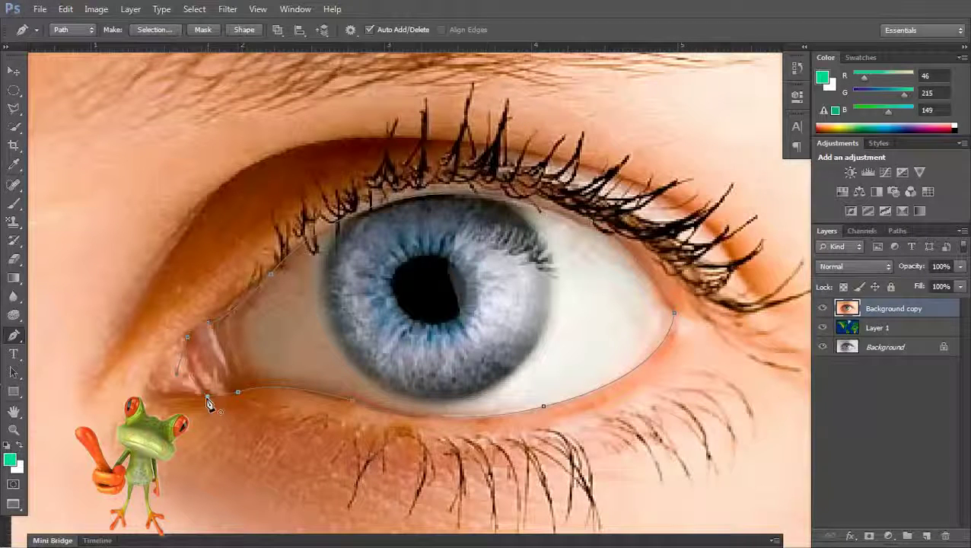
key(alt)
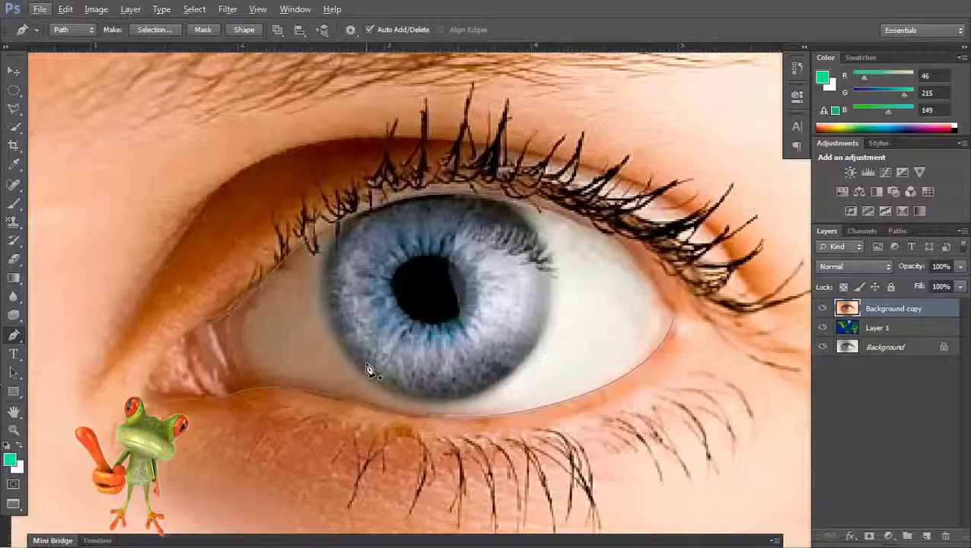
key(ctrl+Return)
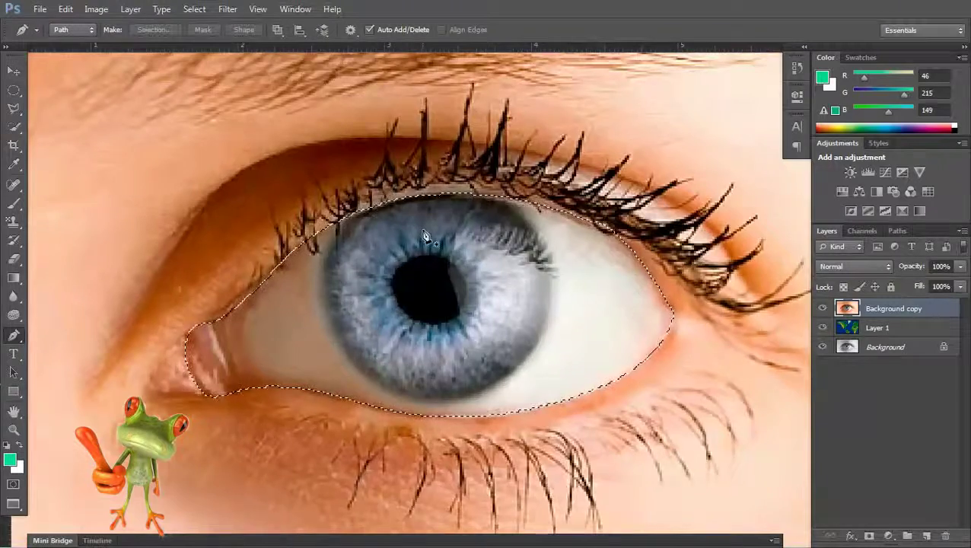
Invert the selection to the area around the eye, trial-delete it, then restore the photo.
key(ctrl+minus)
key(ctrl+minus)
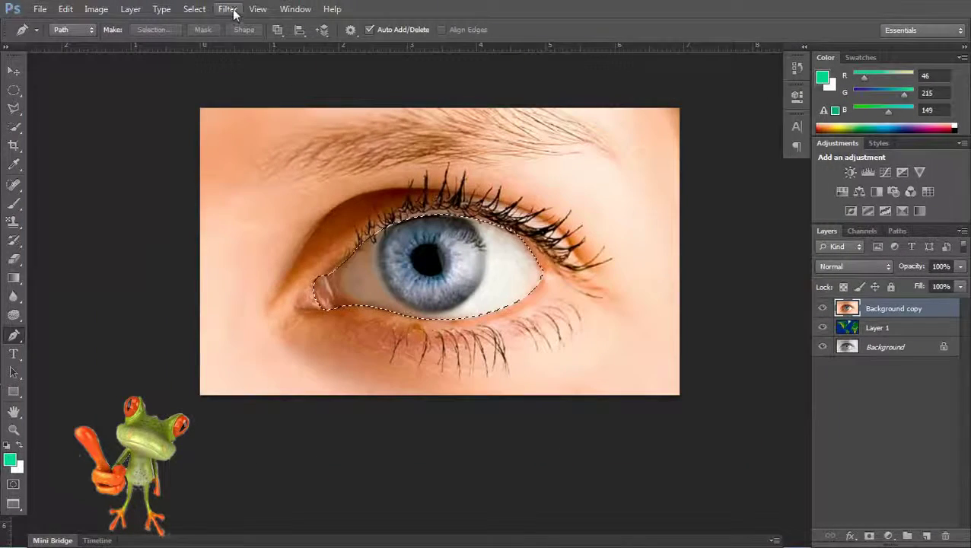
click(194, 9)
click(228, 65)
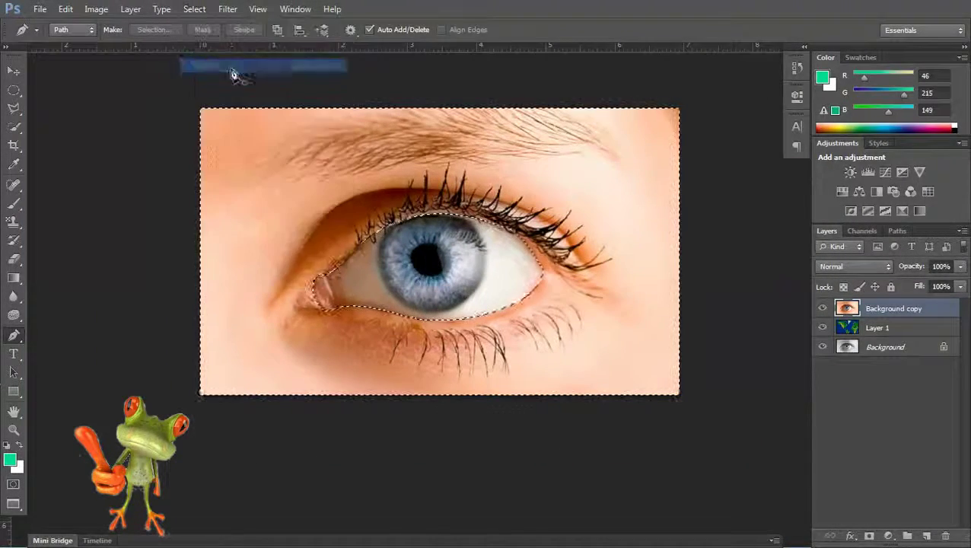
key(Delete)
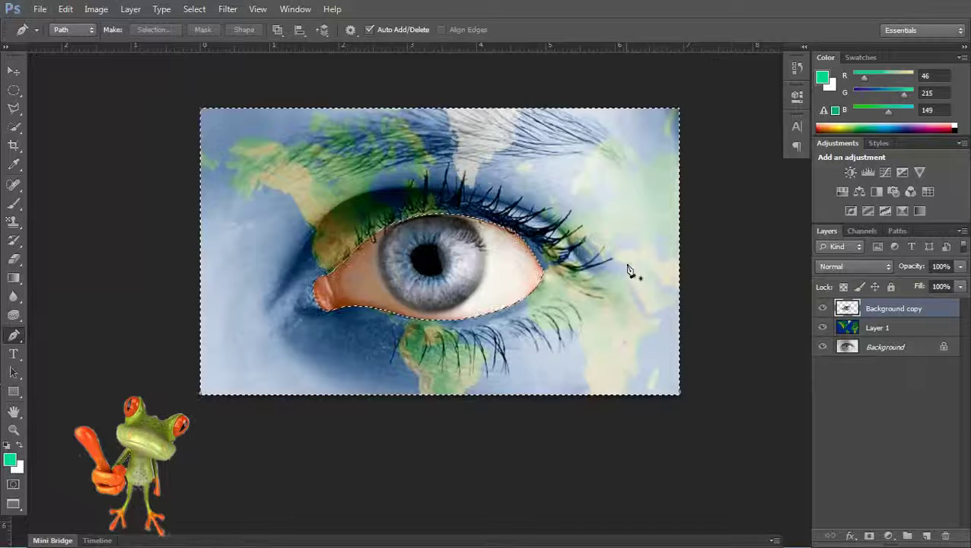
key(ctrl+d)
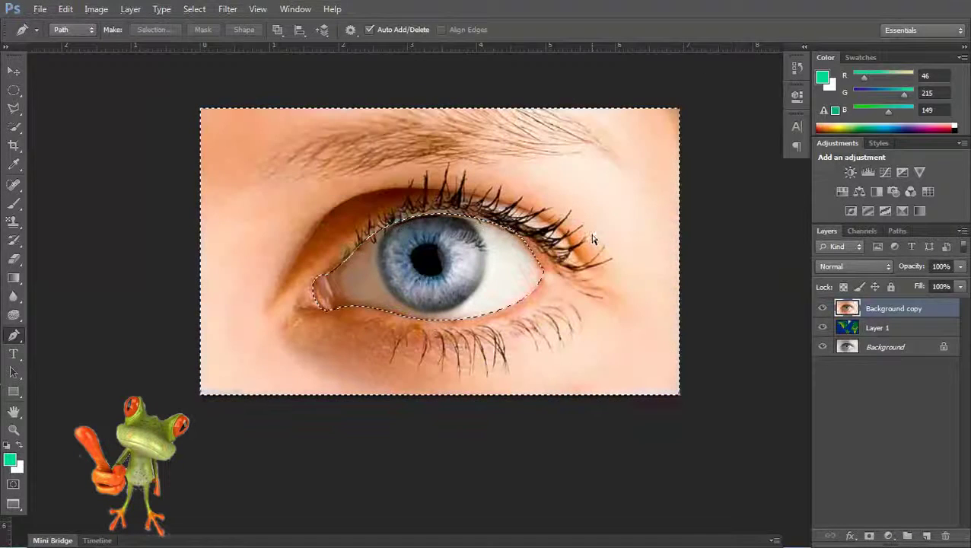
Undo back to a short inner-corner path, redraw its curved point, and cancel an accidental Save As.
key(ctrl+alt+z)
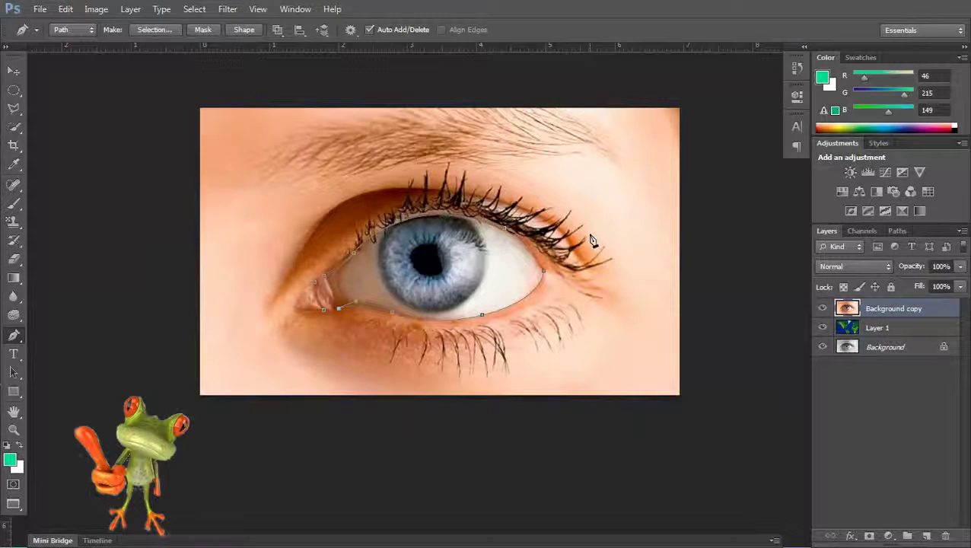
key(ctrl+alt+z)
key(ctrl+alt+z)
key(ctrl+alt+z)
key(ctrl+alt+z)
key(ctrl+alt+z)
key(ctrl+alt+z)
key(ctrl+alt+z)
key(ctrl+alt+z)
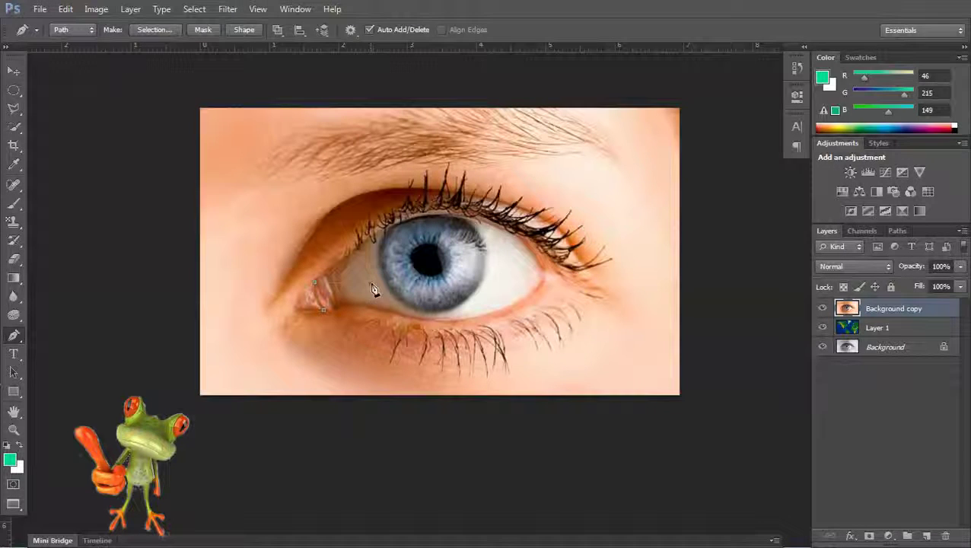
drag(322, 312, 327, 316)
drag(326, 311, 343, 310)
key(ctrl+shift+s)
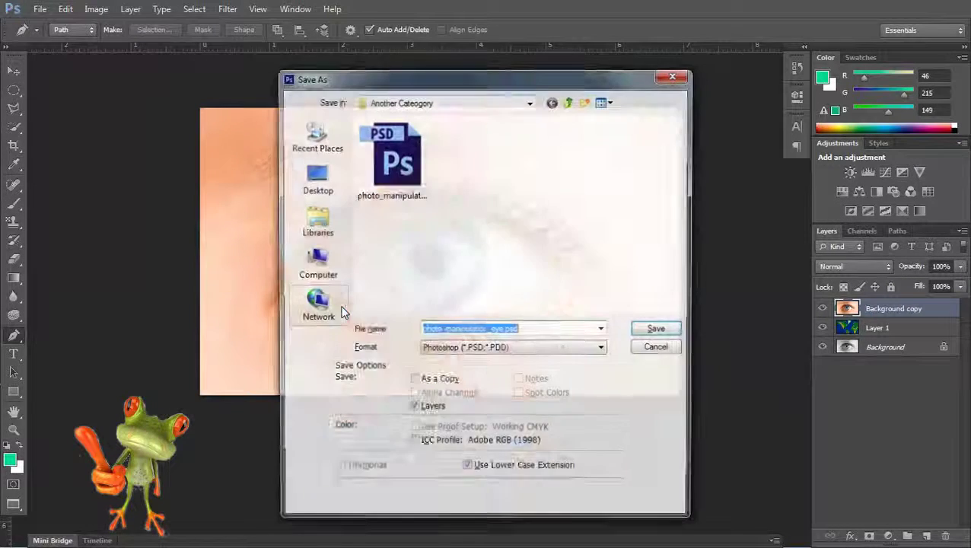
click(655, 347)
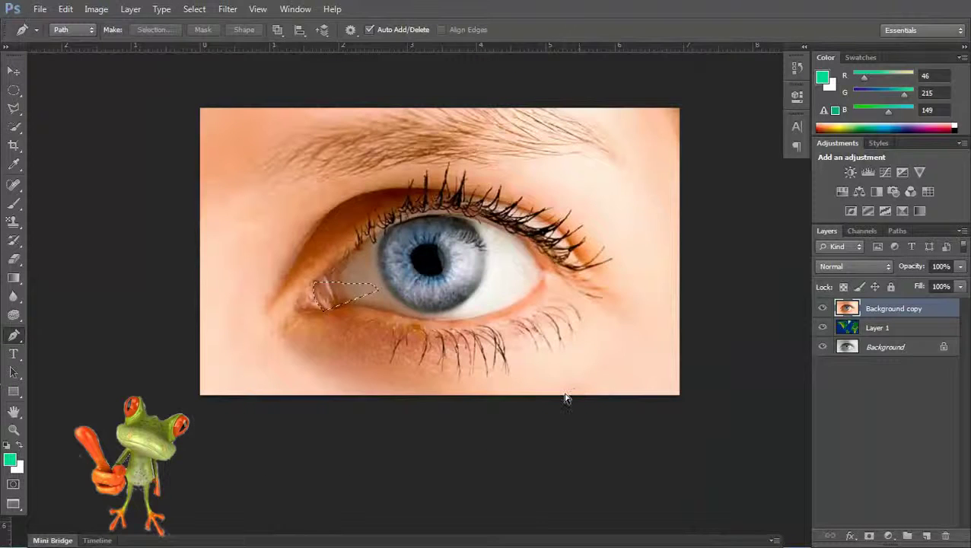
scroll(459, 391, up, 1)
Draw an elliptical marquee circle fitted to the iris edge.
scroll(460, 390, up, 1)
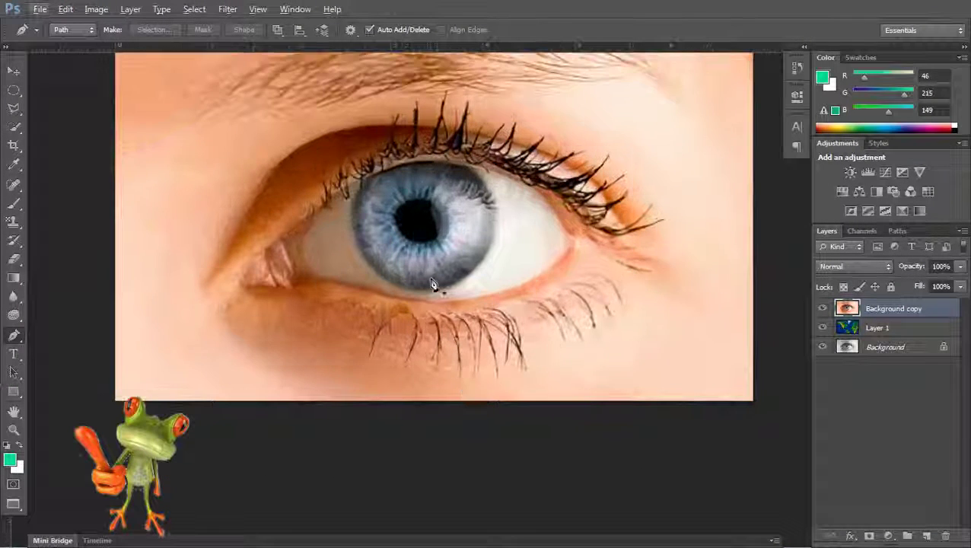
scroll(431, 284, up, 2)
scroll(426, 304, up, 1)
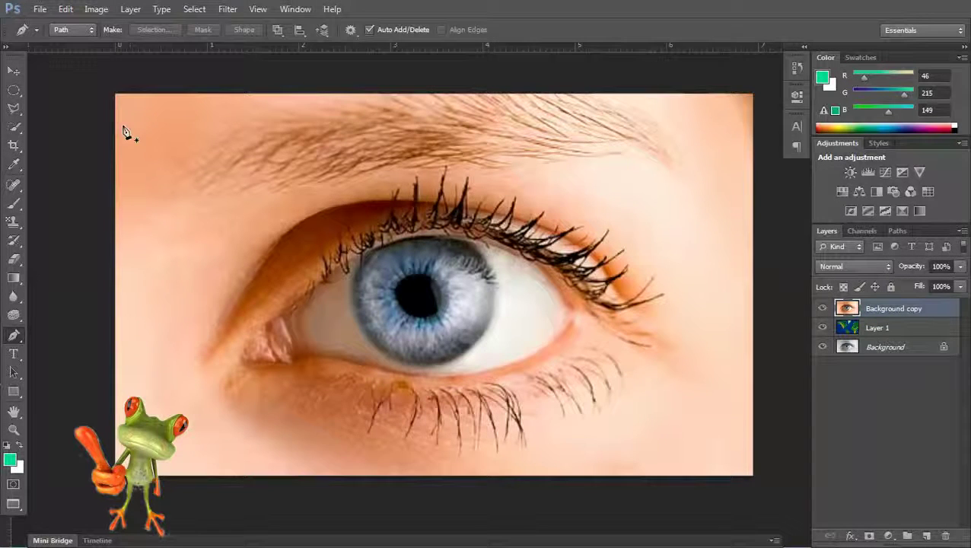
click(14, 89)
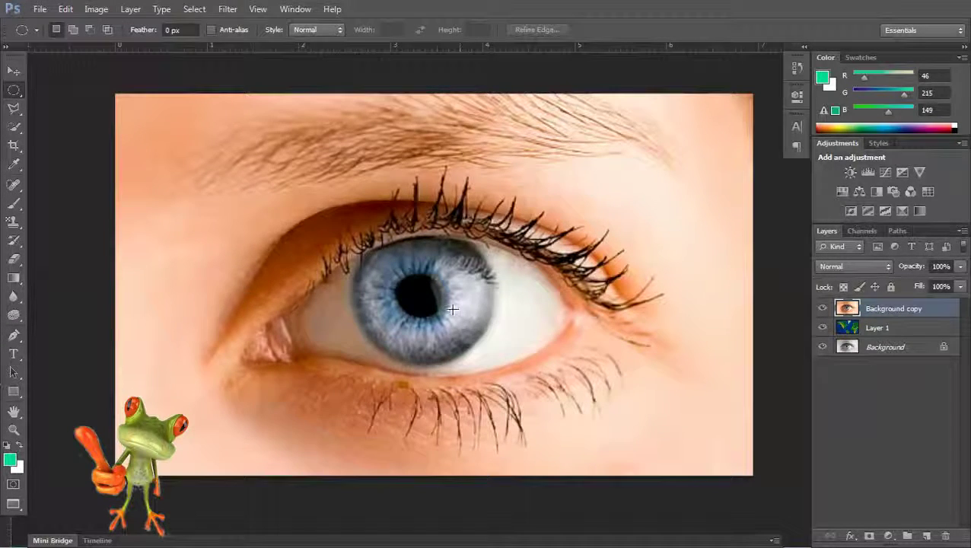
drag(414, 301, 514, 362)
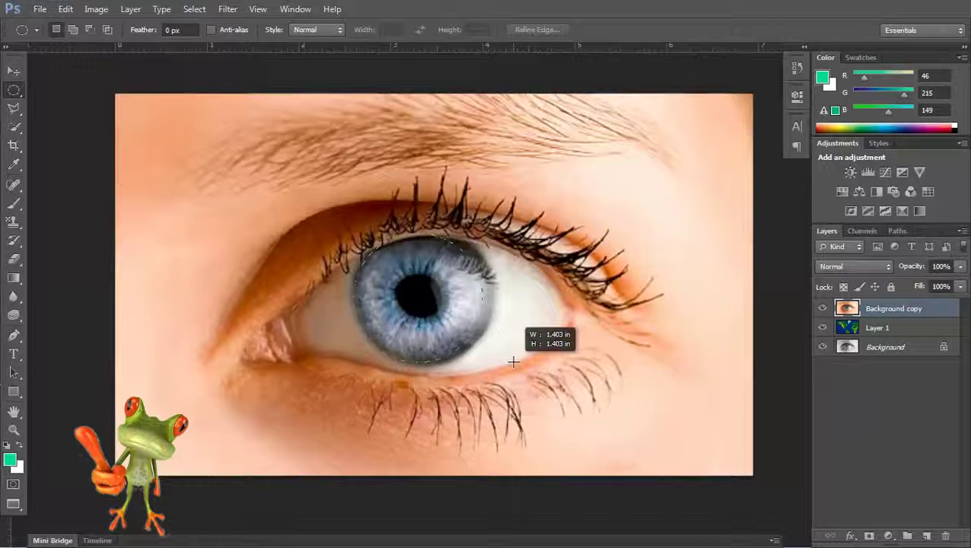
drag(513, 362, 523, 366)
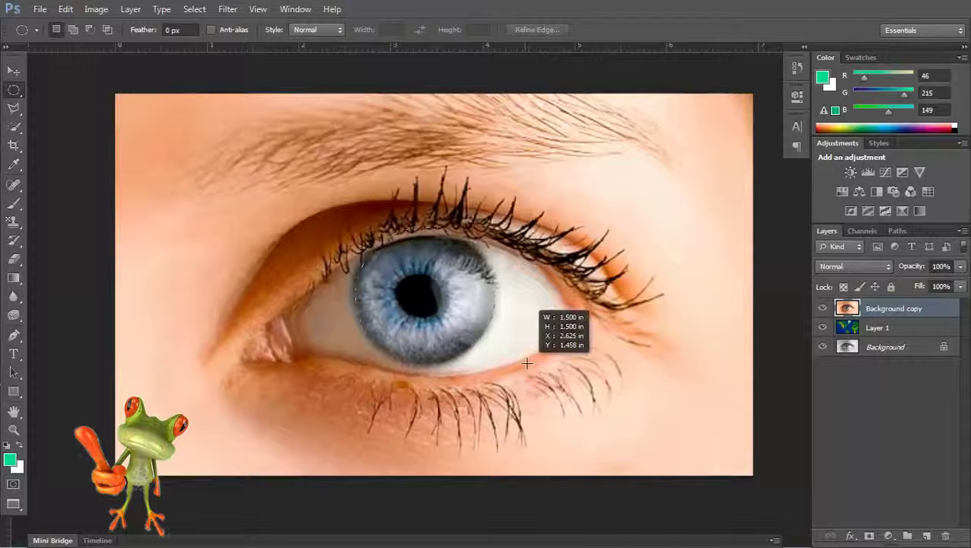
drag(523, 366, 537, 363)
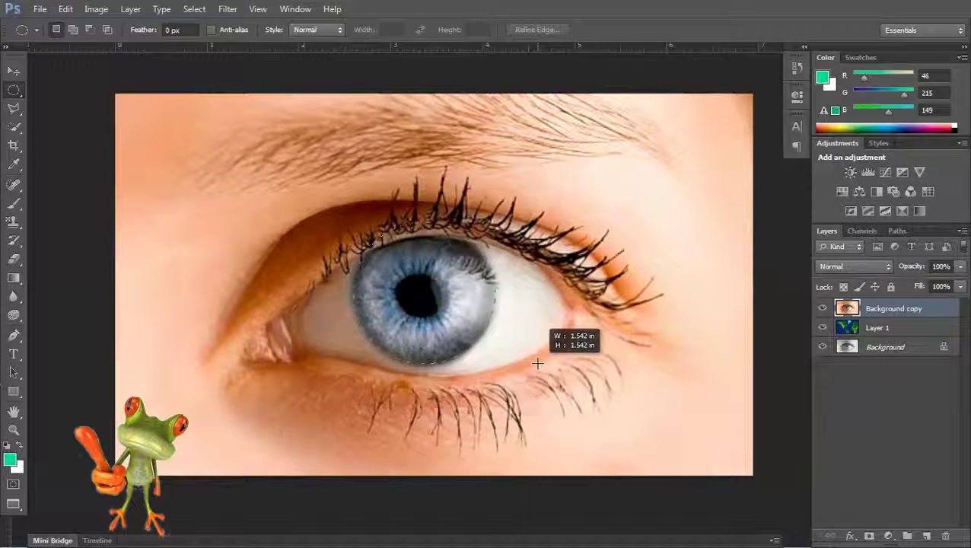
drag(537, 363, 542, 364)
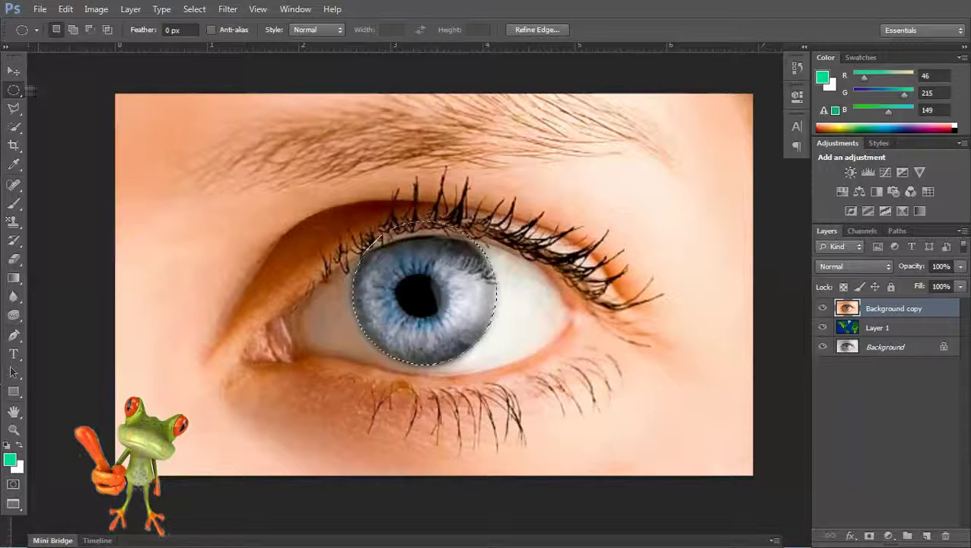
click(92, 29)
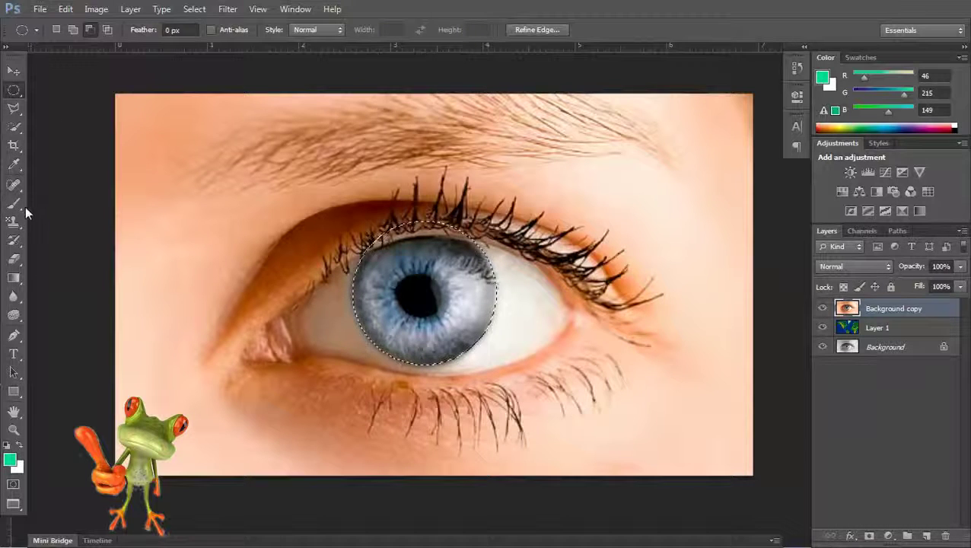
Use the Lasso in Subtract mode to cut the eyelid-covered top off the iris selection.
click(16, 108)
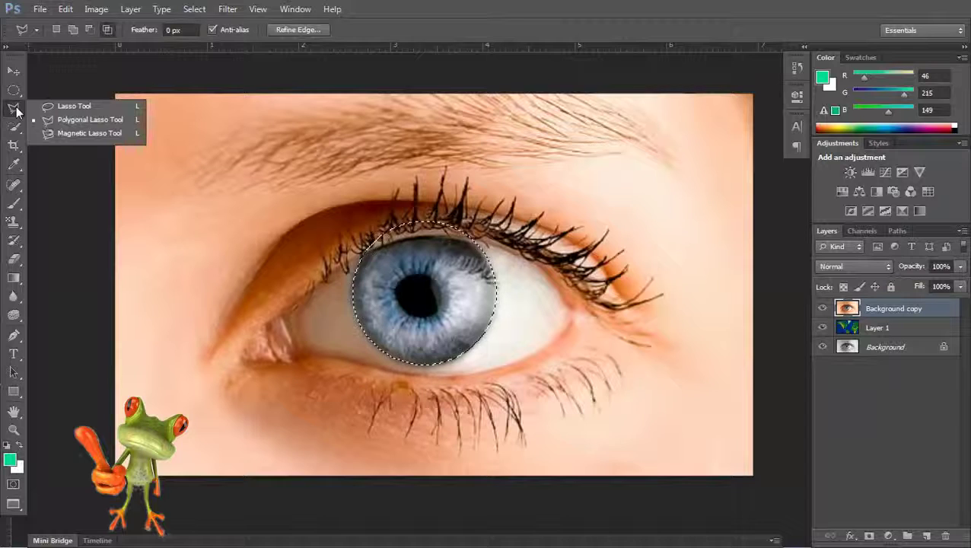
click(73, 108)
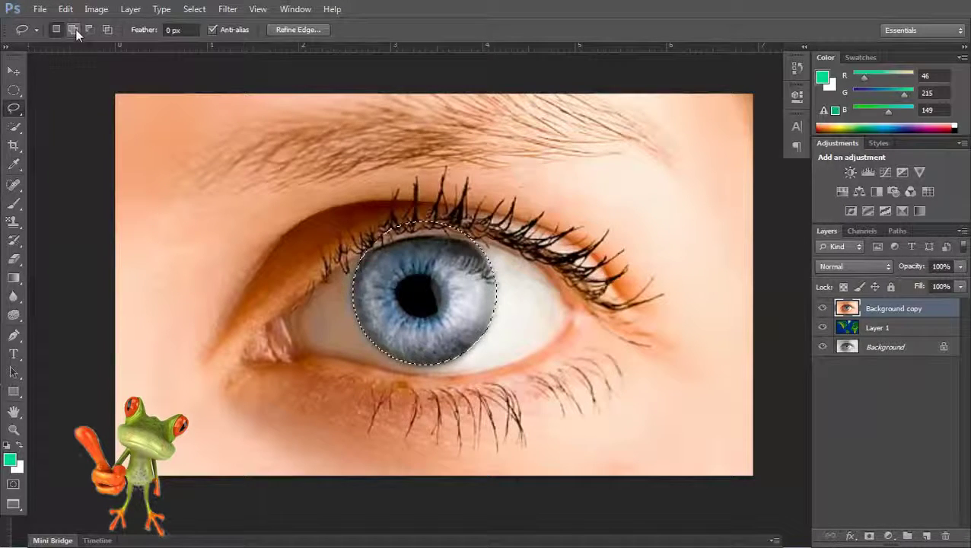
click(91, 30)
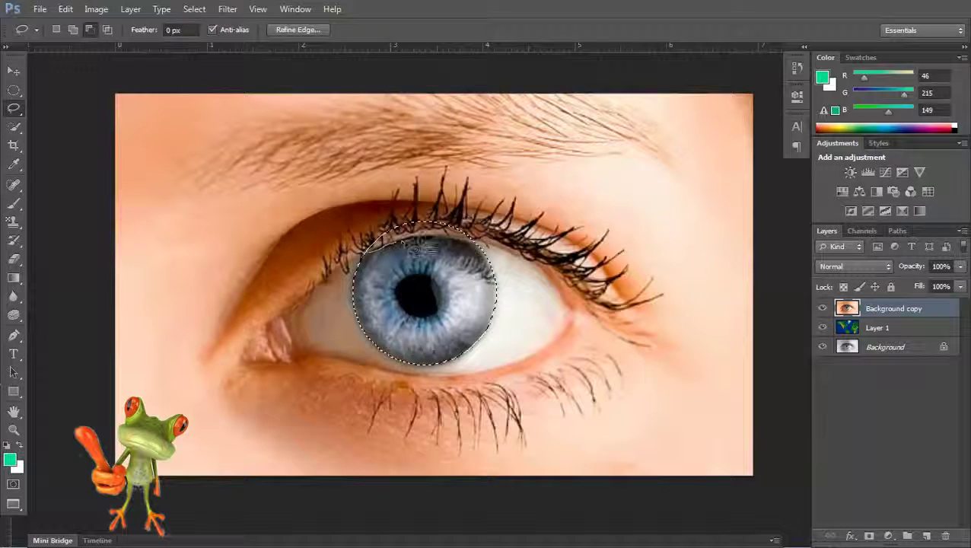
drag(433, 242, 380, 224)
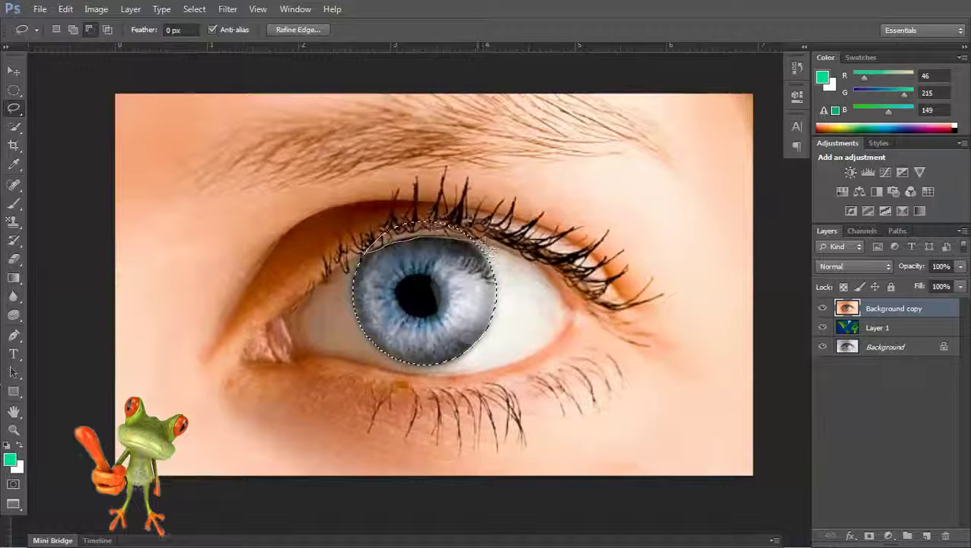
drag(380, 224, 487, 259)
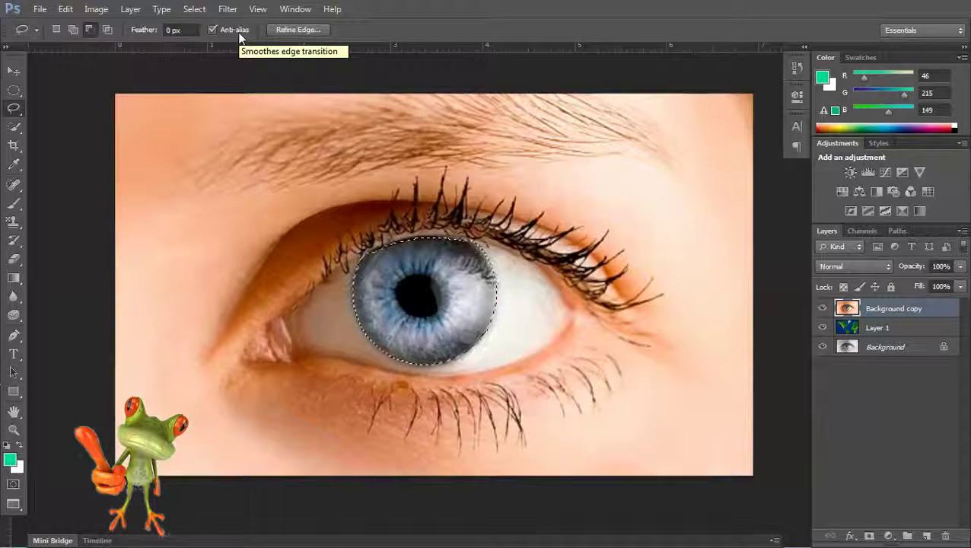
Delete the selected iris from Background copy, deselect, and zoom out to see the map-filled iris.
key(Delete)
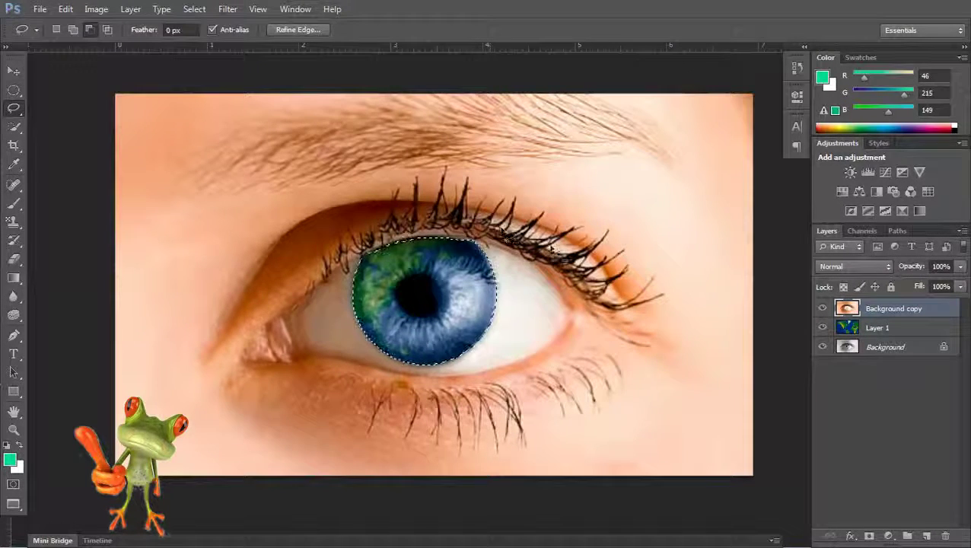
key(ctrl+d)
scroll(487, 275, down, 1)
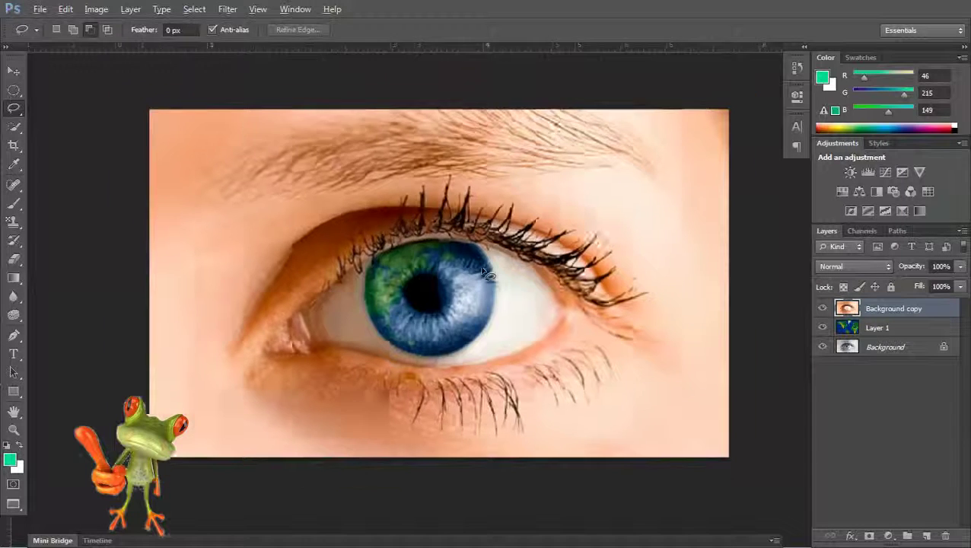
scroll(487, 275, down, 1)
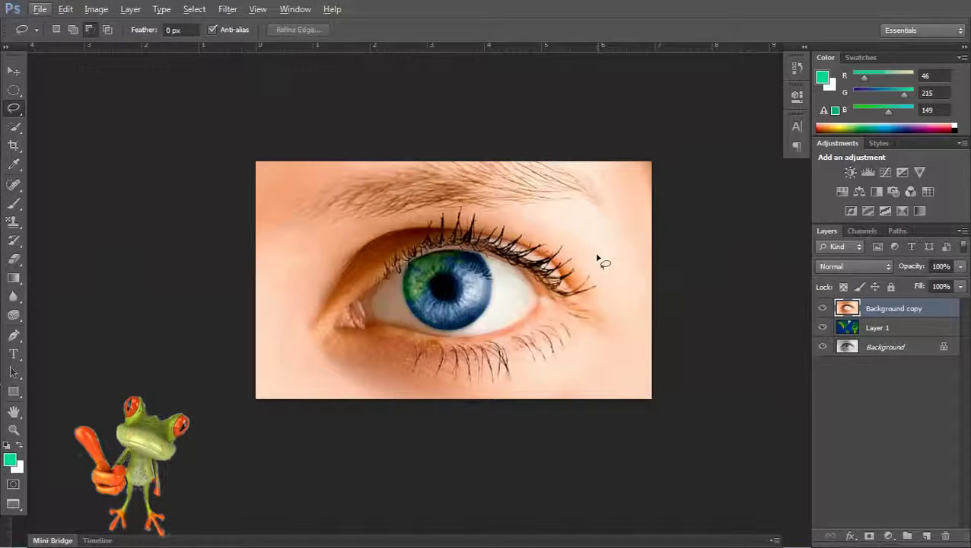